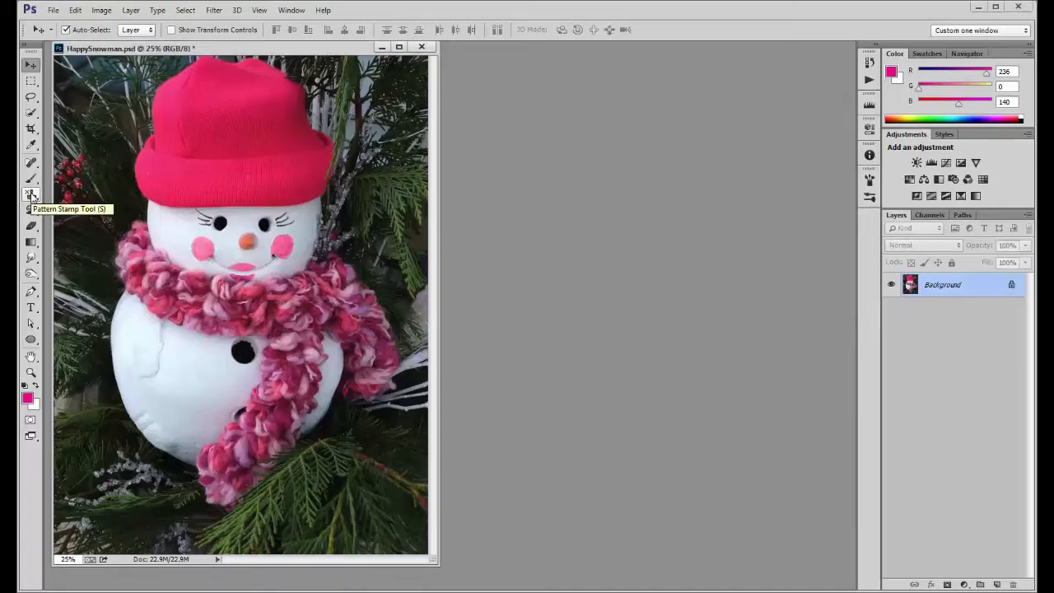
Select the Pattern Stamp tool, and add a new empty layer with the Background hidden
left_click(32, 195)
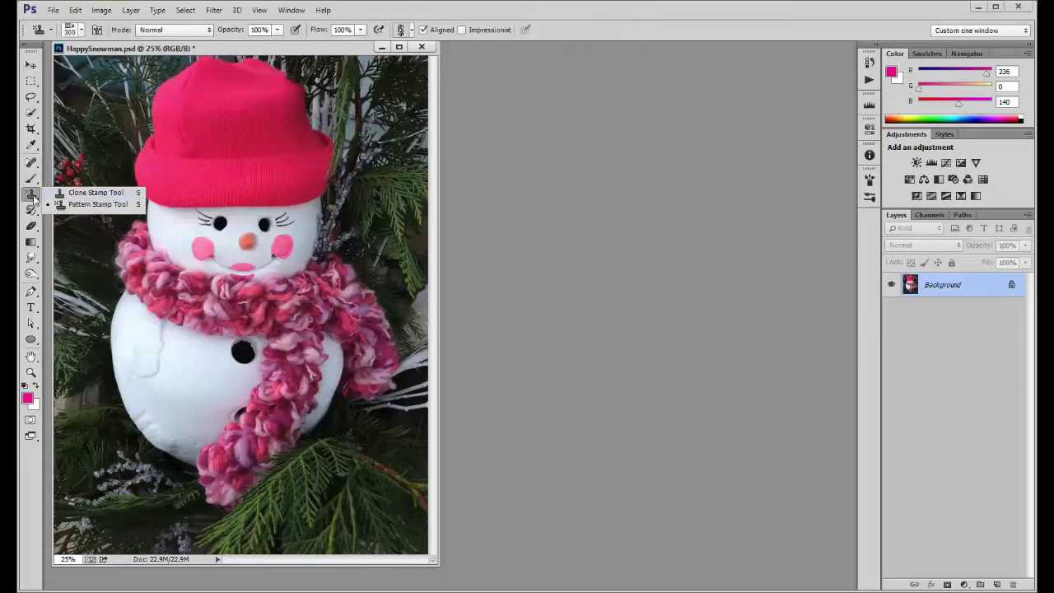
left_click(33, 197)
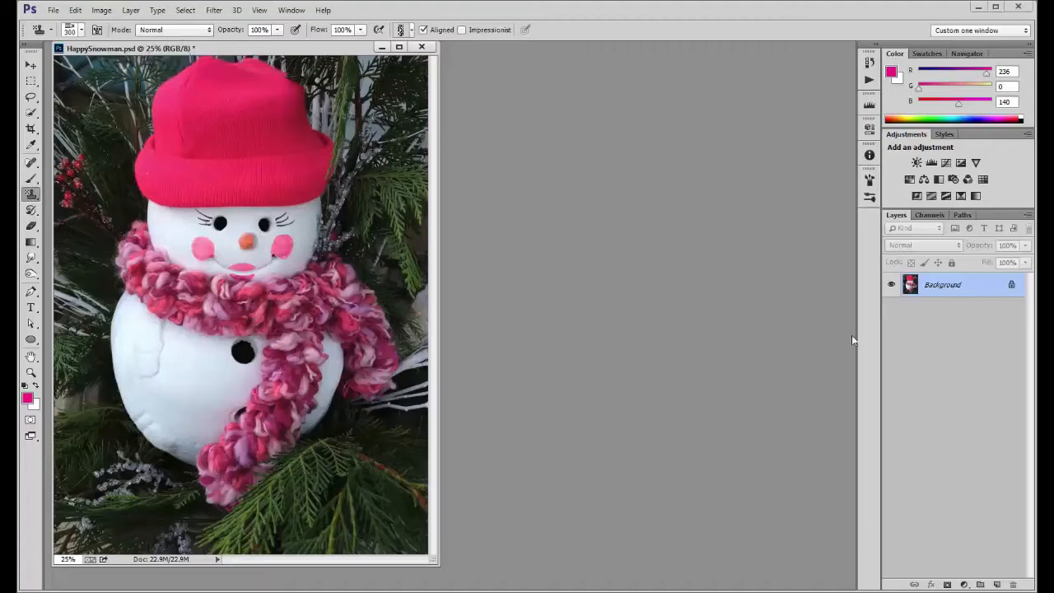
left_click(997, 584)
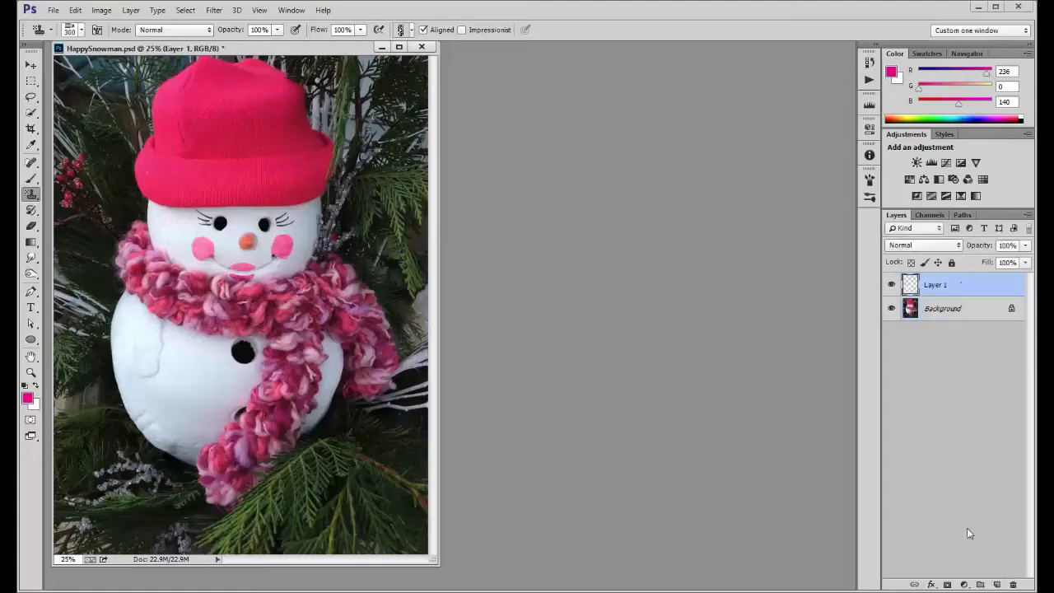
left_click(891, 309)
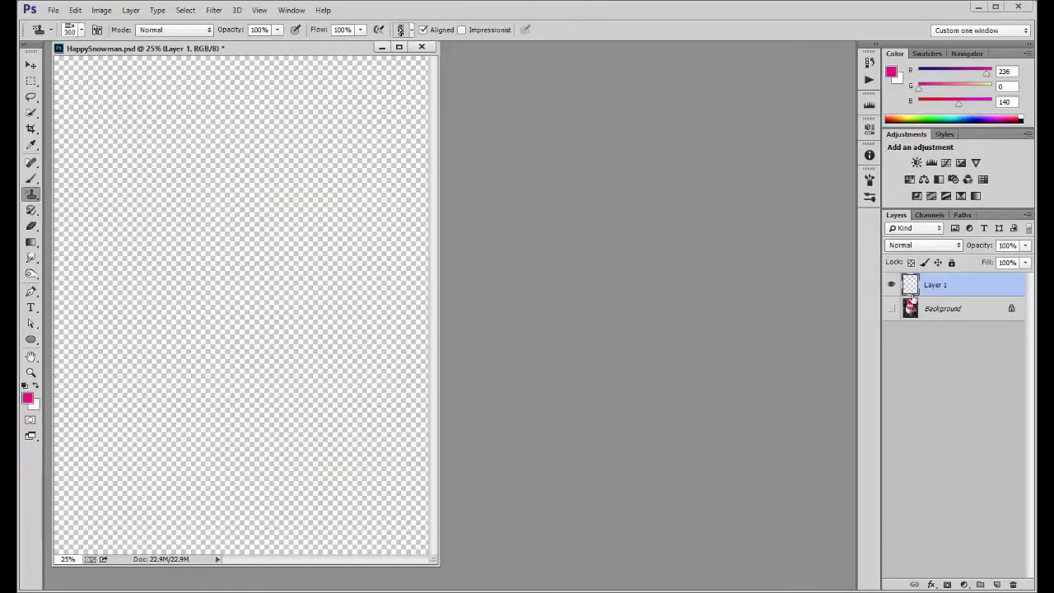
Choose a black-and-white geometric pattern and paint overlapping strokes of it across the upper canvas with Aligned on
left_click(412, 30)
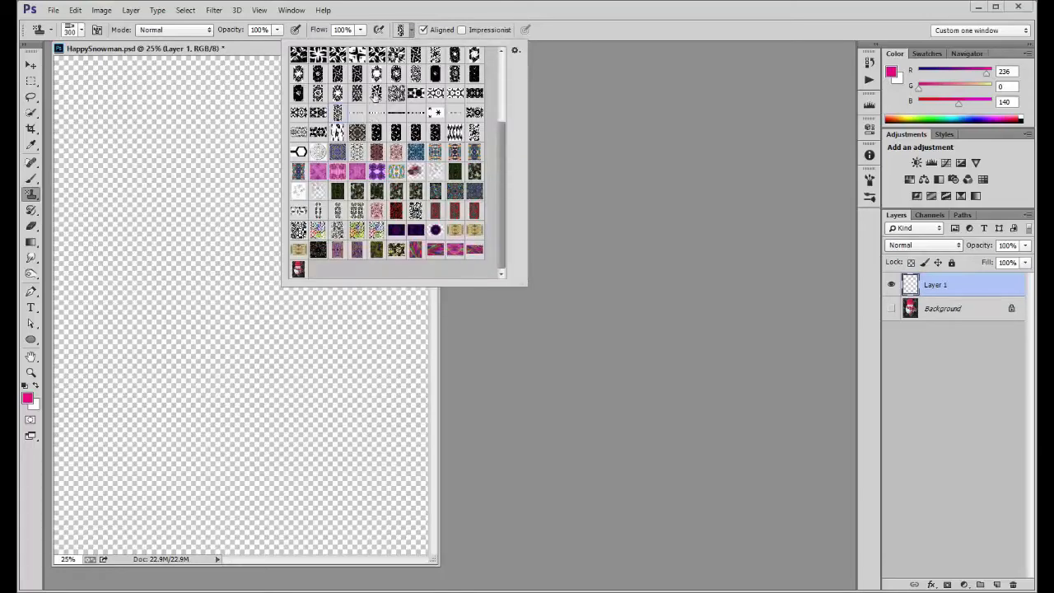
left_click(376, 98)
mouse_move(130, 130)
left_mouse_down()
mouse_move(248, 136)
mouse_move(135, 177)
left_mouse_up()
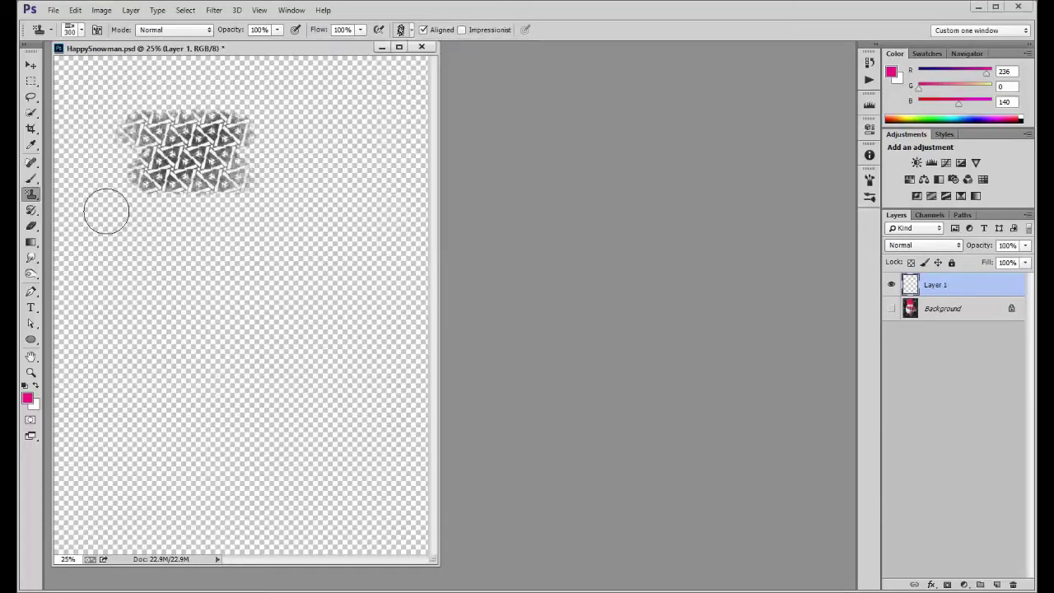
mouse_move(106, 212)
left_mouse_down()
mouse_move(205, 244)
mouse_move(183, 249)
mouse_move(244, 282)
mouse_move(248, 260)
mouse_move(318, 219)
mouse_move(209, 214)
mouse_move(198, 257)
mouse_move(239, 160)
left_mouse_up()
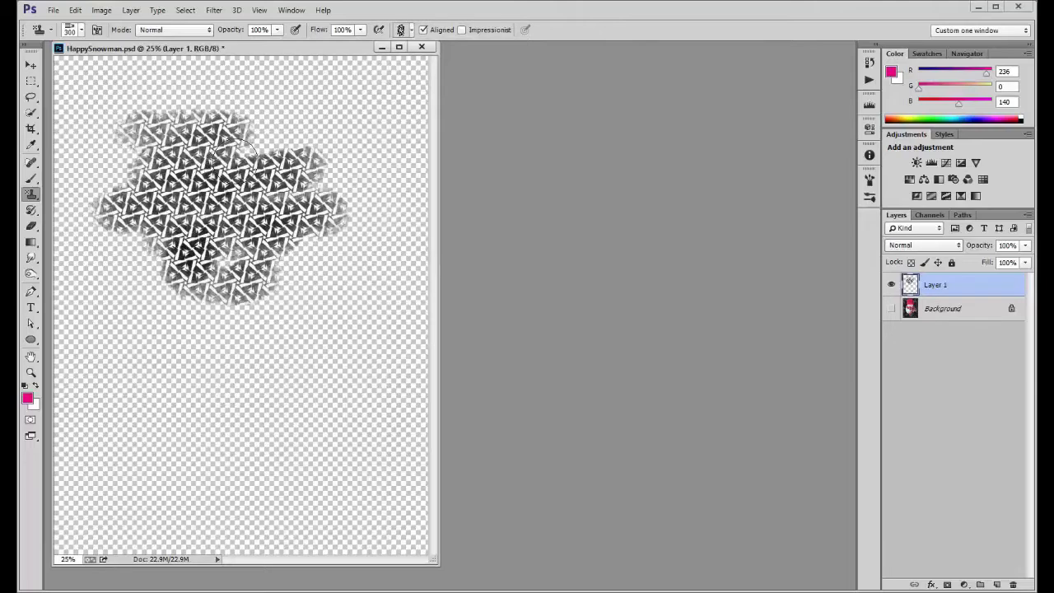
Turn off Aligned and paint several separate and overlapping strokes of the same pattern across the canvas
left_click(424, 30)
left_click_drag(159, 362, 220, 336)
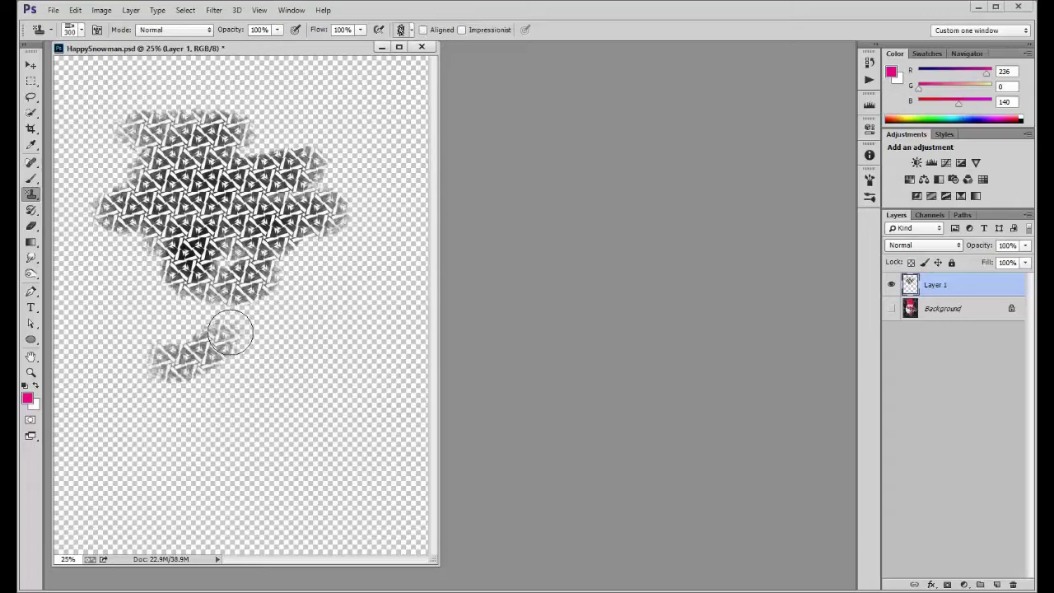
left_click_drag(249, 468, 334, 441)
left_click_drag(339, 358, 317, 388)
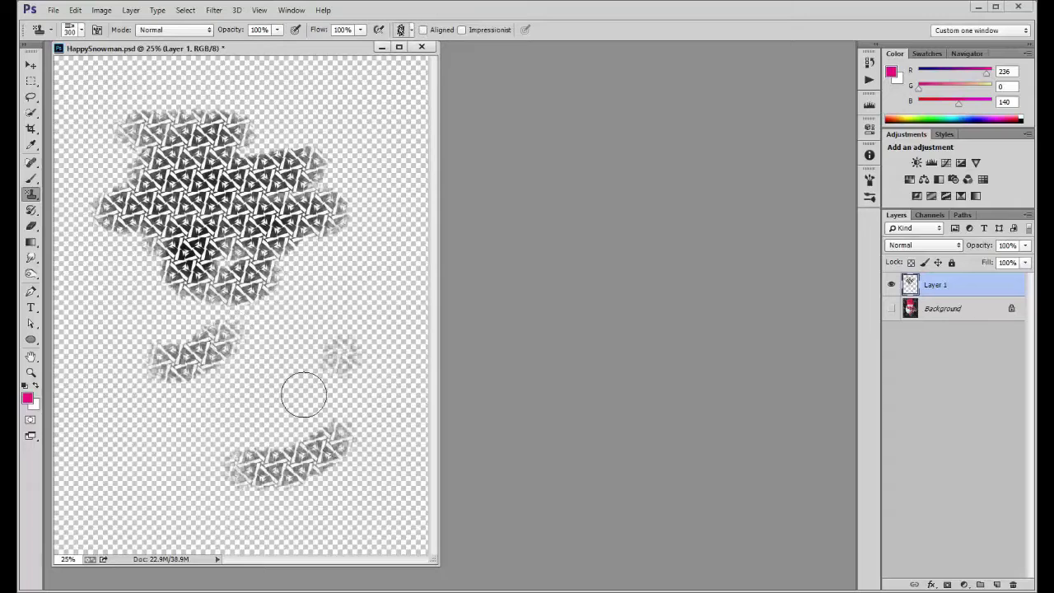
left_click_drag(198, 438, 155, 451)
left_click_drag(146, 315, 82, 315)
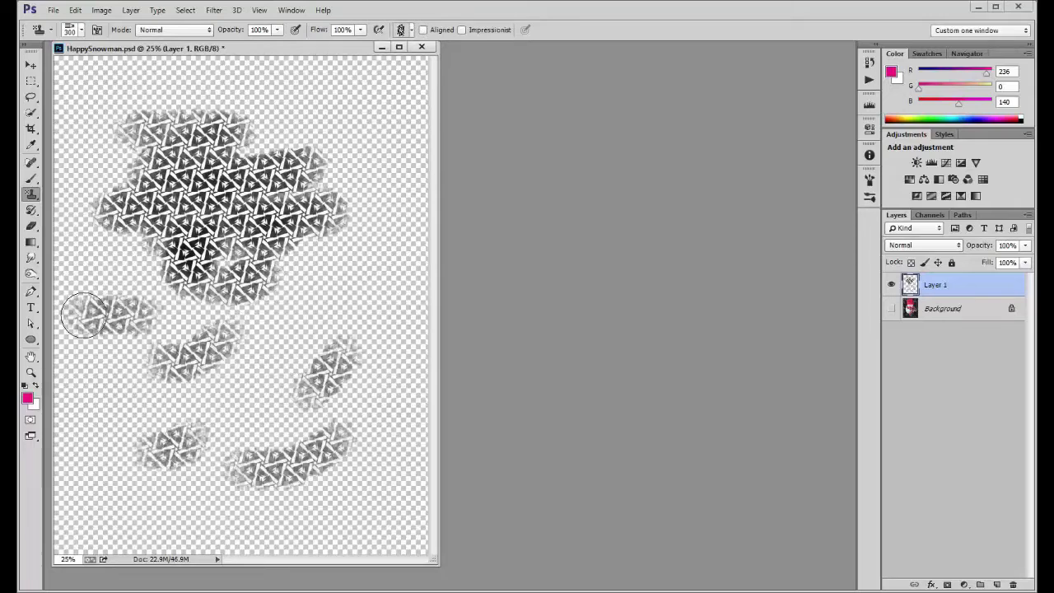
mouse_move(239, 345)
left_mouse_down()
mouse_move(277, 357)
mouse_move(254, 429)
mouse_move(283, 322)
mouse_move(217, 313)
mouse_move(322, 282)
mouse_move(330, 247)
mouse_move(285, 262)
mouse_move(294, 113)
mouse_move(247, 170)
mouse_move(329, 146)
left_mouse_up()
mouse_move(341, 287)
left_mouse_down()
mouse_move(286, 293)
mouse_move(344, 290)
left_mouse_up()
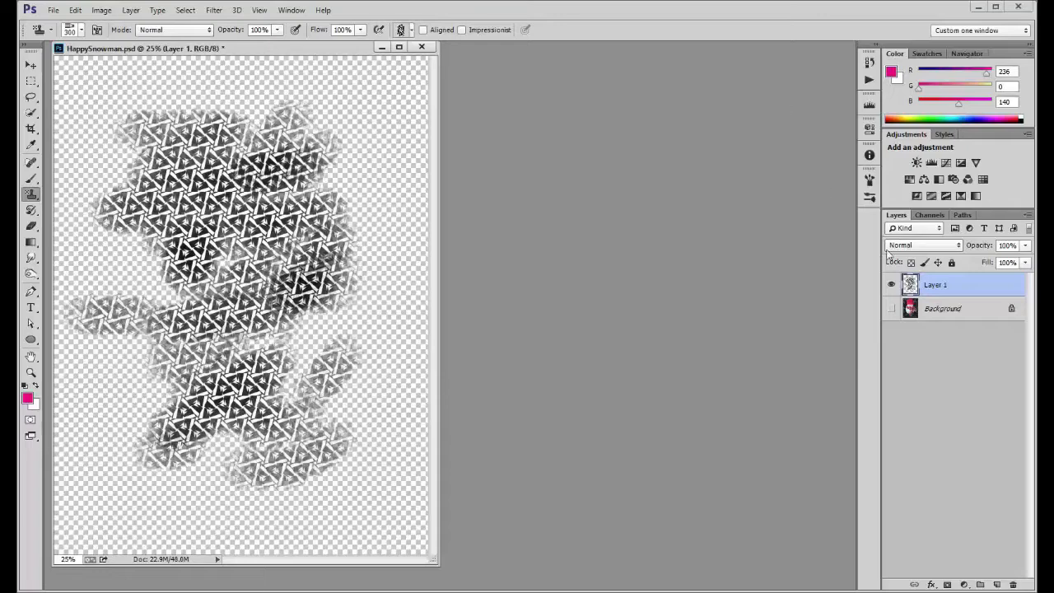
Delete the painted layer to return to the visible Background, and enable the Aligned and Impressionist options
left_click_drag(970, 284, 1013, 584)
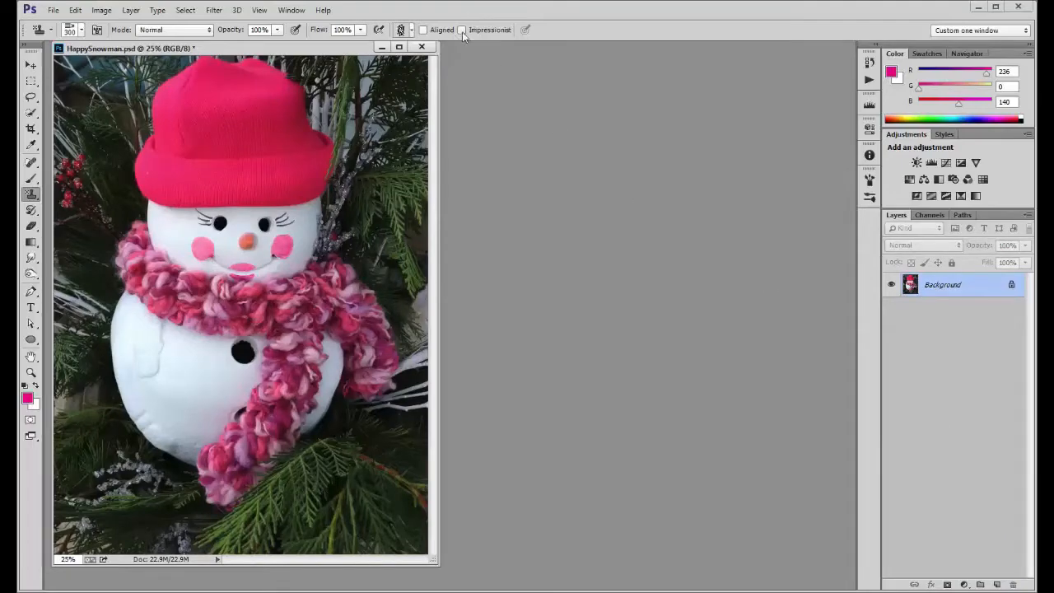
left_click(424, 31)
Define the whole snowman photo as a pattern and choose it as the Pattern Stamp's pattern
left_click(75, 10)
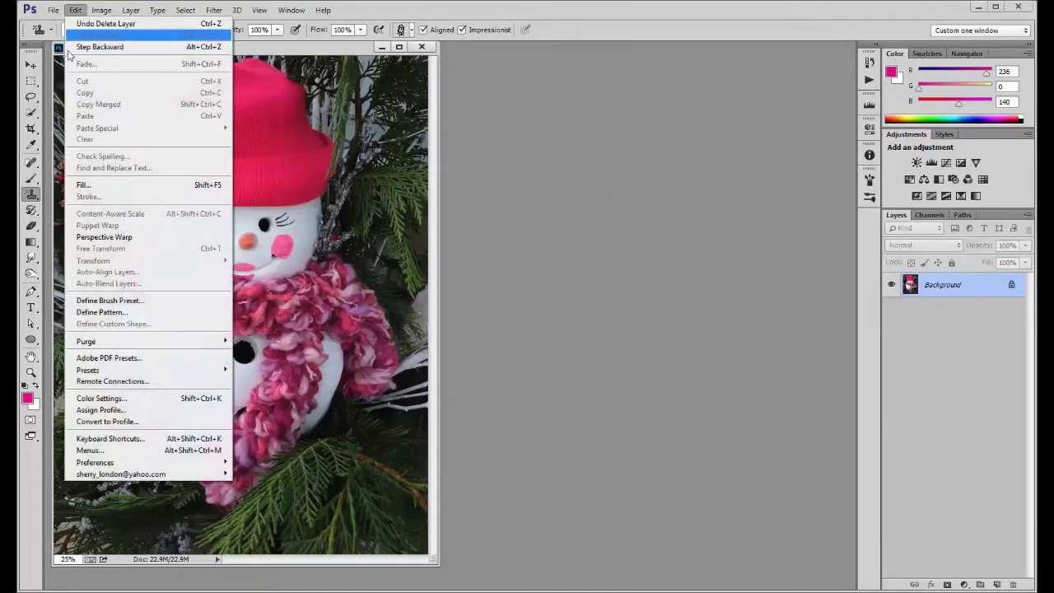
left_click(95, 314)
left_click(651, 214)
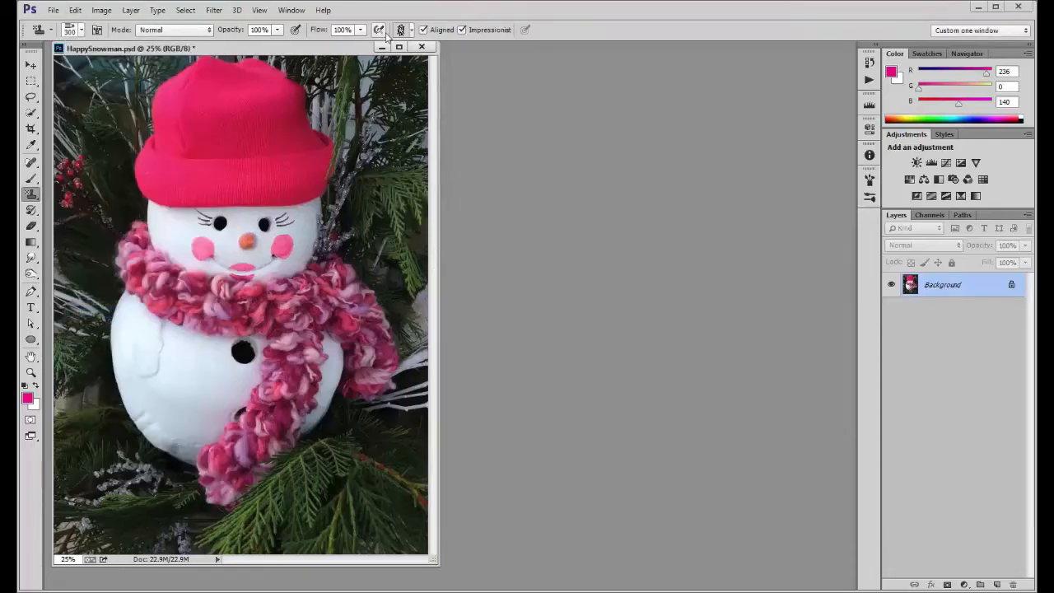
left_click(413, 28)
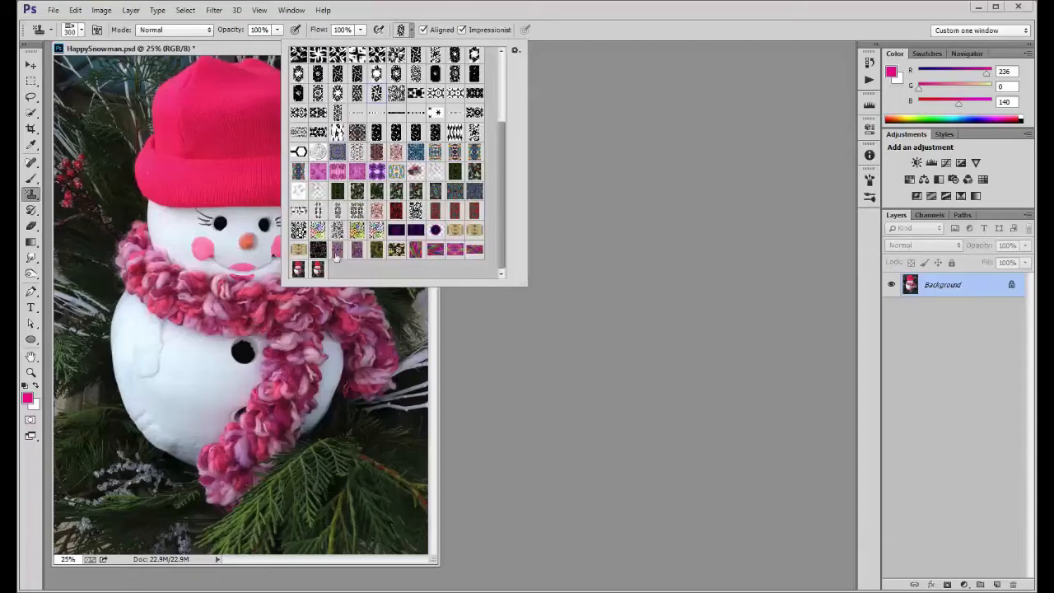
left_click(317, 275)
left_click(602, 17)
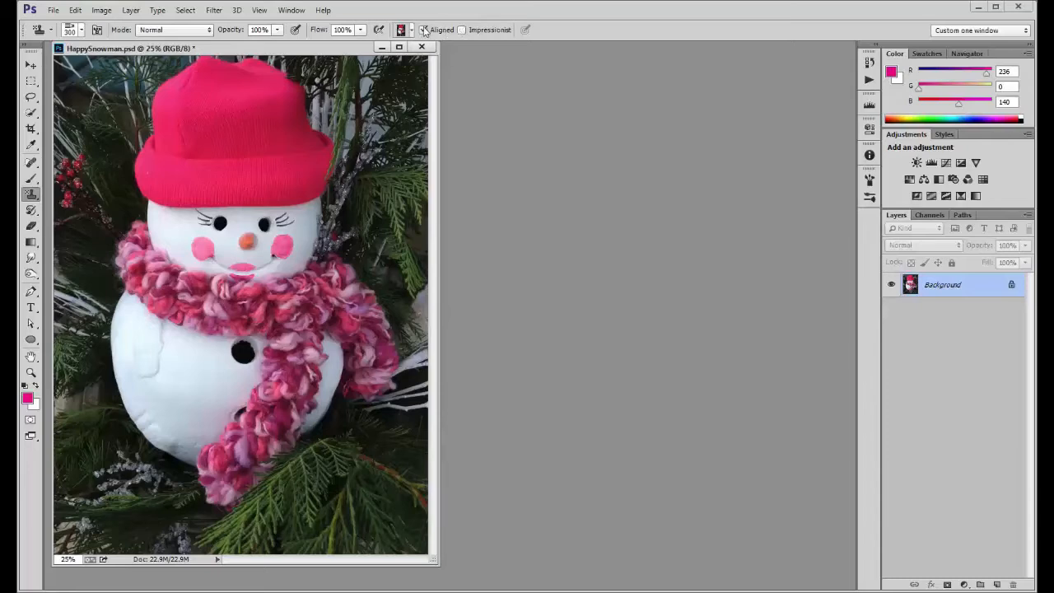
Add a new layer with the Background hidden and try painting the snowman pattern on it
left_click(997, 585)
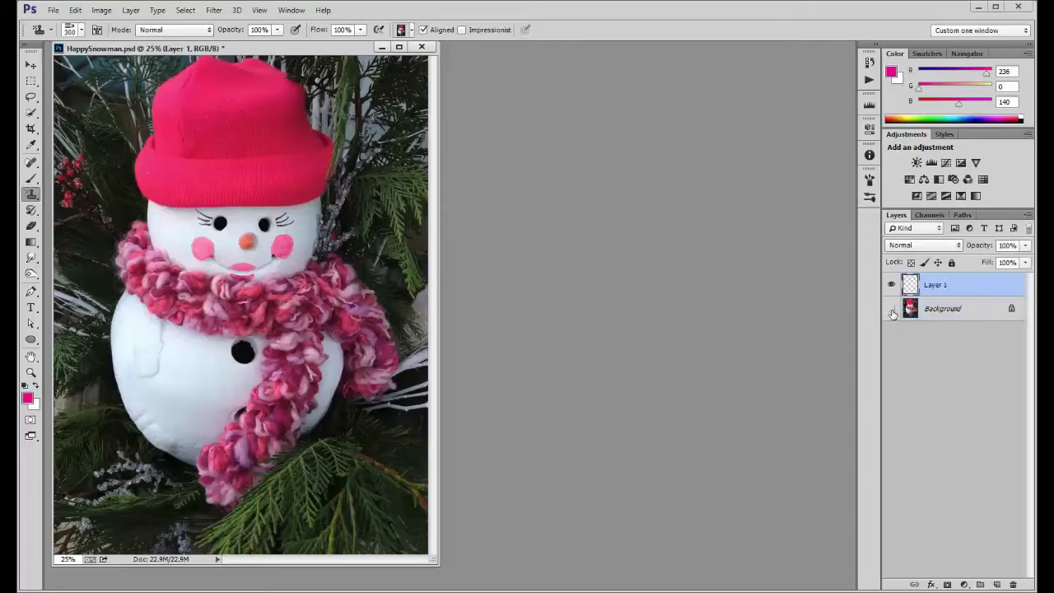
left_click(891, 308)
mouse_move(77, 73)
left_mouse_down()
mouse_move(290, 103)
mouse_move(120, 114)
mouse_move(129, 117)
mouse_move(301, 107)
left_mouse_up()
mouse_move(178, 173)
left_mouse_down()
mouse_move(159, 189)
mouse_move(184, 235)
mouse_move(286, 242)
mouse_move(134, 301)
mouse_move(278, 358)
mouse_move(282, 386)
mouse_move(200, 478)
mouse_move(326, 504)
mouse_move(334, 523)
mouse_move(459, 523)
mouse_move(297, 356)
left_mouse_up()
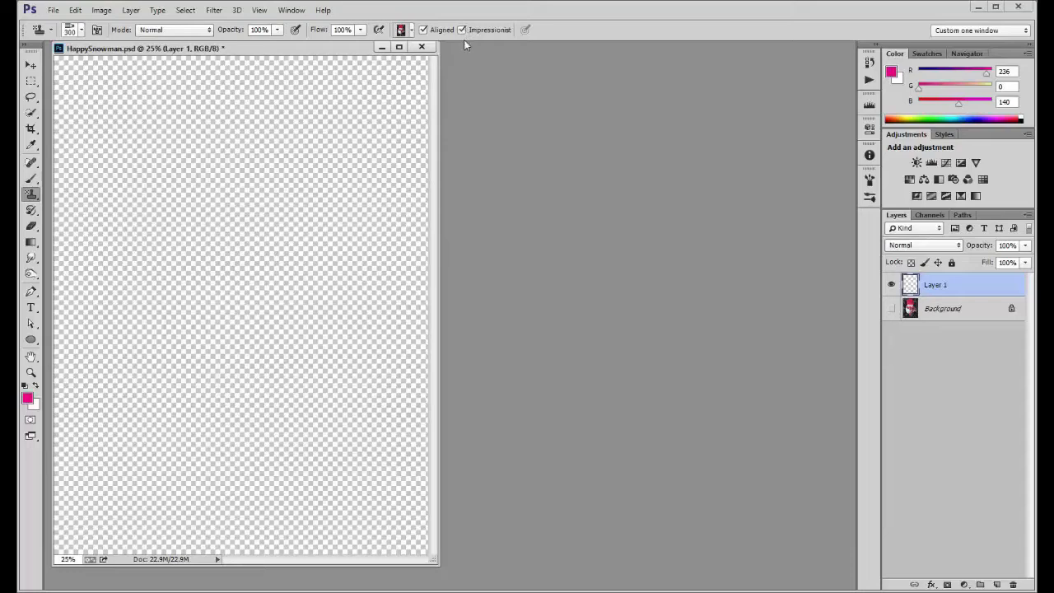
Set the Pattern Stamp brush to Soft Round at 84 px
left_click(82, 30)
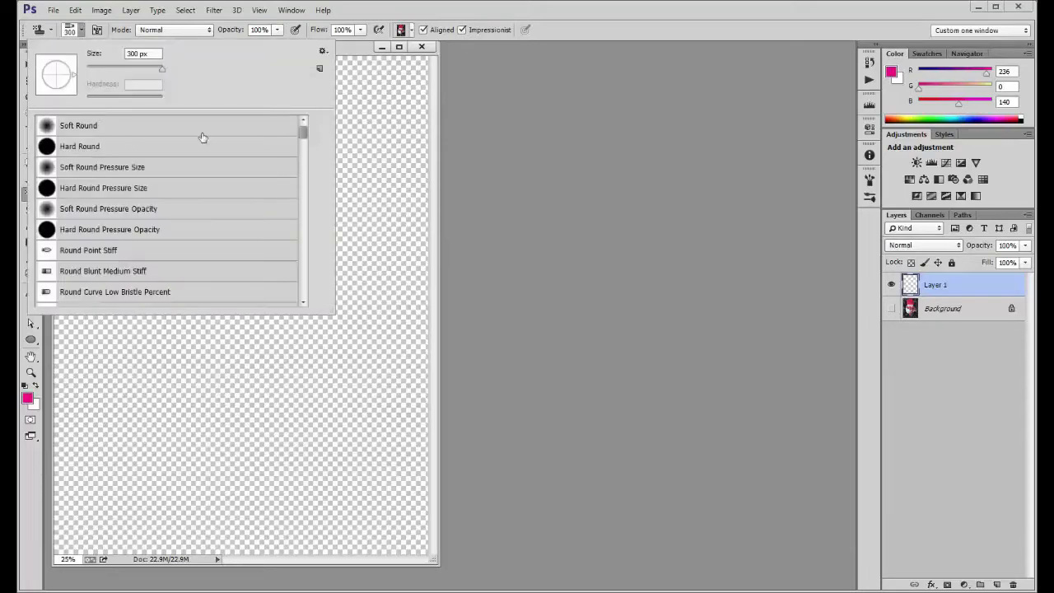
left_click(99, 126)
left_click_drag(152, 70, 149, 70)
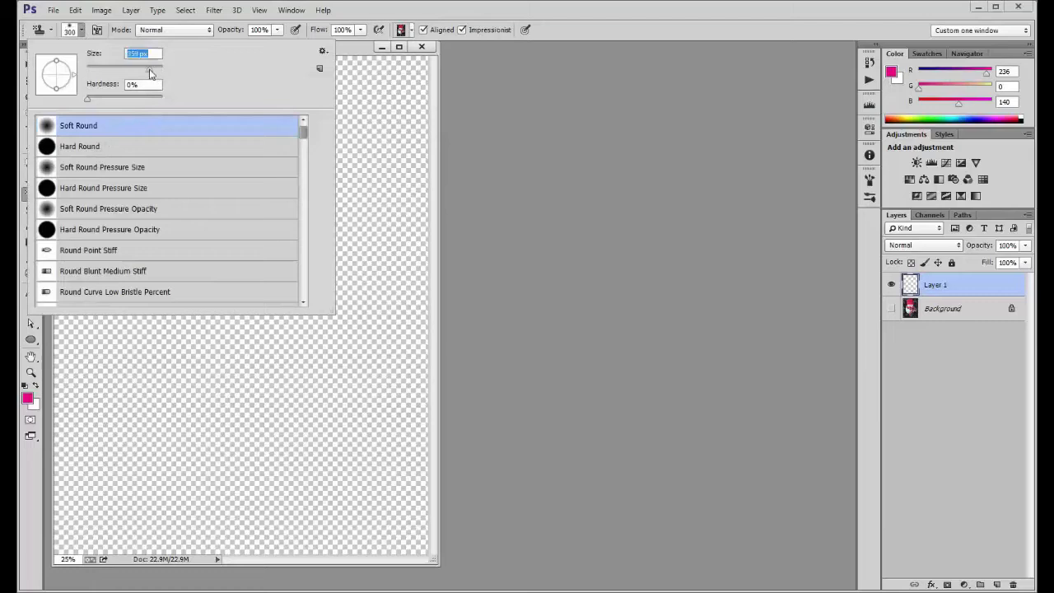
left_click(592, 9)
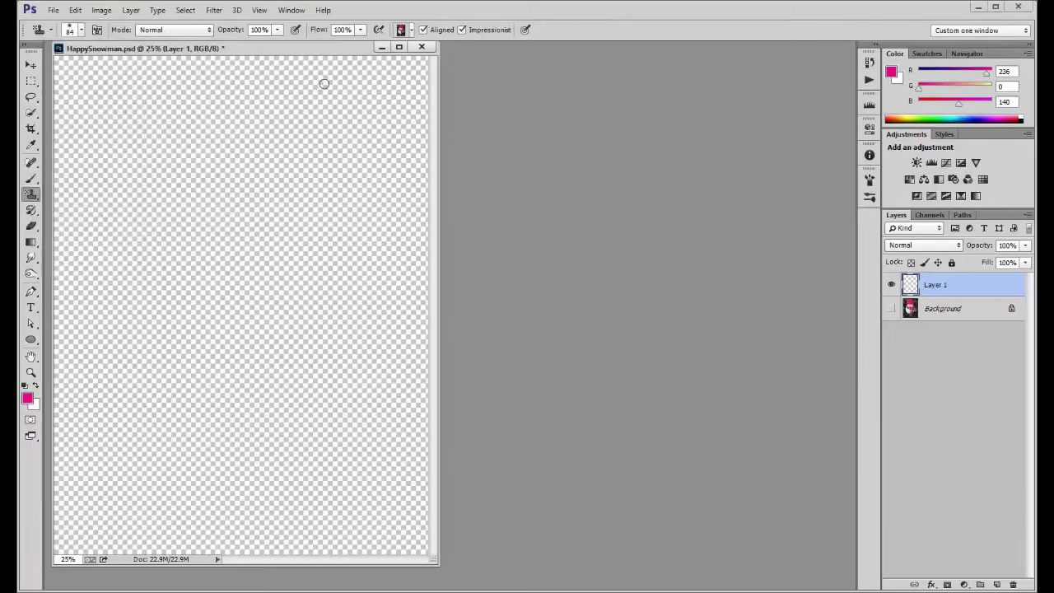
Enlarge the brush to 508 px and cover Layer 1 with blurred impressionist strokes of the snowman pattern
mouse_move(98, 100)
left_mouse_down()
mouse_move(248, 101)
mouse_move(125, 121)
mouse_move(256, 112)
mouse_move(239, 138)
mouse_move(165, 160)
mouse_move(234, 176)
left_mouse_up()
mouse_move(244, 169)
left_mouse_down()
mouse_move(150, 127)
mouse_move(282, 179)
mouse_move(89, 119)
mouse_move(201, 92)
mouse_move(153, 96)
mouse_move(139, 132)
mouse_move(284, 154)
mouse_move(315, 128)
mouse_move(301, 85)
mouse_move(225, 155)
mouse_move(322, 206)
mouse_move(328, 169)
mouse_move(304, 329)
mouse_move(383, 328)
mouse_move(397, 77)
mouse_move(78, 67)
mouse_move(69, 210)
mouse_move(84, 390)
mouse_move(101, 356)
mouse_move(94, 130)
mouse_move(116, 359)
mouse_move(170, 132)
mouse_move(165, 402)
mouse_move(222, 260)
mouse_move(149, 301)
mouse_move(124, 133)
mouse_move(177, 212)
mouse_move(158, 422)
mouse_move(176, 464)
mouse_move(312, 224)
mouse_move(330, 297)
mouse_move(321, 406)
mouse_move(337, 534)
mouse_move(393, 373)
mouse_move(380, 540)
mouse_move(393, 352)
mouse_move(395, 517)
mouse_move(405, 112)
mouse_move(373, 91)
mouse_move(350, 149)
mouse_move(337, 88)
mouse_move(58, 58)
mouse_move(92, 573)
mouse_move(442, 565)
mouse_move(313, 530)
mouse_move(57, 527)
mouse_move(102, 415)
mouse_move(84, 238)
mouse_move(43, 534)
mouse_move(133, 313)
mouse_move(103, 495)
mouse_move(169, 530)
mouse_move(266, 400)
mouse_move(295, 523)
mouse_move(354, 387)
mouse_move(188, 313)
mouse_move(255, 371)
mouse_move(144, 457)
mouse_move(229, 282)
mouse_move(273, 341)
mouse_move(272, 45)
mouse_move(91, 74)
mouse_move(91, 387)
mouse_move(206, 428)
mouse_move(296, 215)
mouse_move(288, 254)
mouse_move(283, 247)
mouse_move(177, 436)
mouse_move(252, 384)
mouse_move(228, 466)
mouse_move(263, 395)
mouse_move(207, 248)
mouse_move(205, 218)
mouse_move(229, 215)
mouse_move(184, 216)
mouse_move(239, 202)
mouse_move(153, 119)
mouse_move(256, 96)
left_mouse_up()
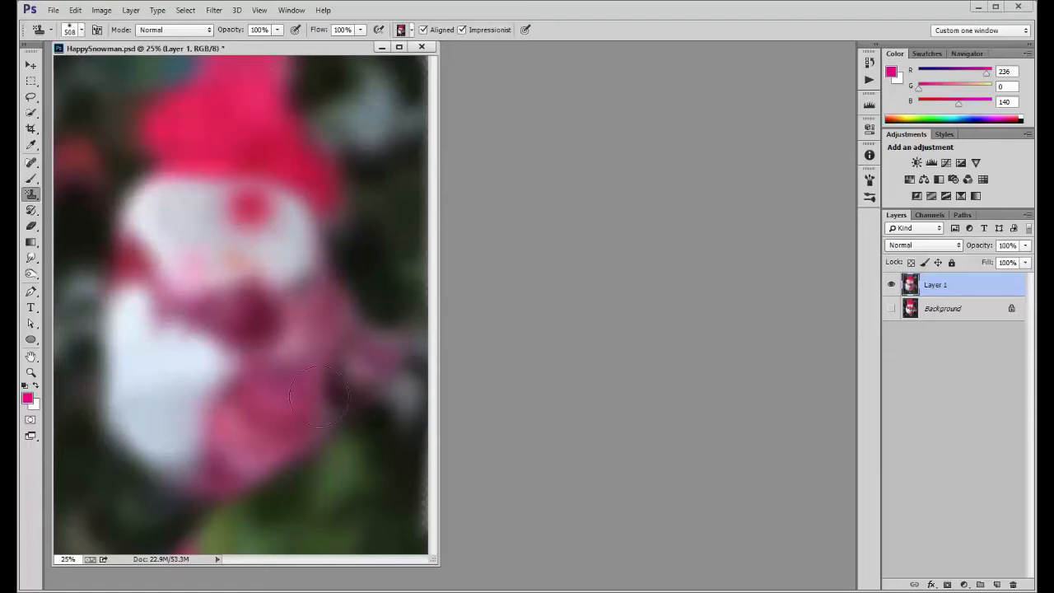
left_click_drag(319, 398, 261, 506)
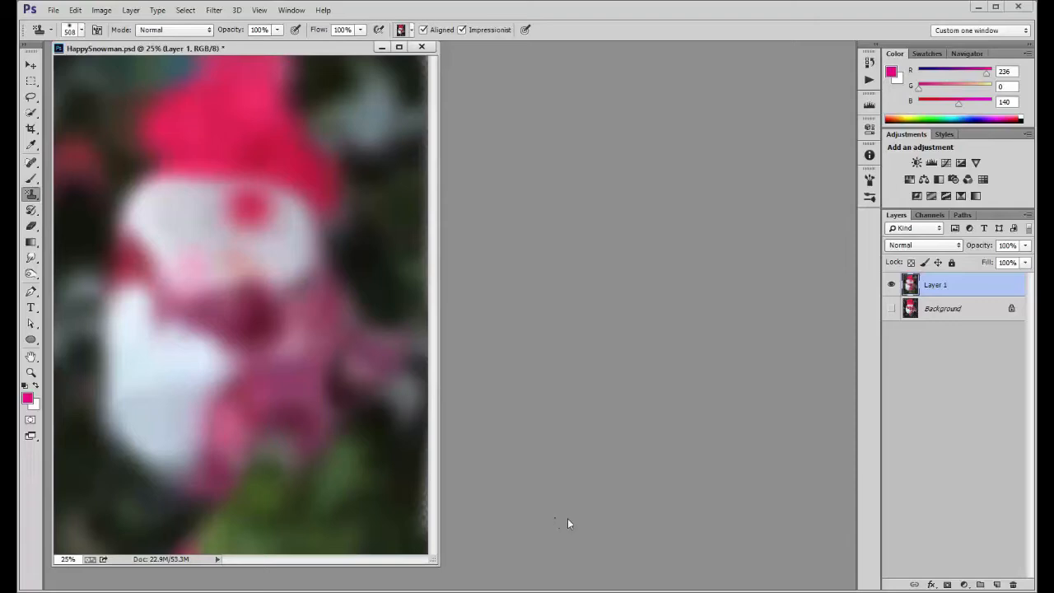
Add a new layer and paint more defined strokes over the hat, face and scarf with a 228 px brush
left_click(996, 585)
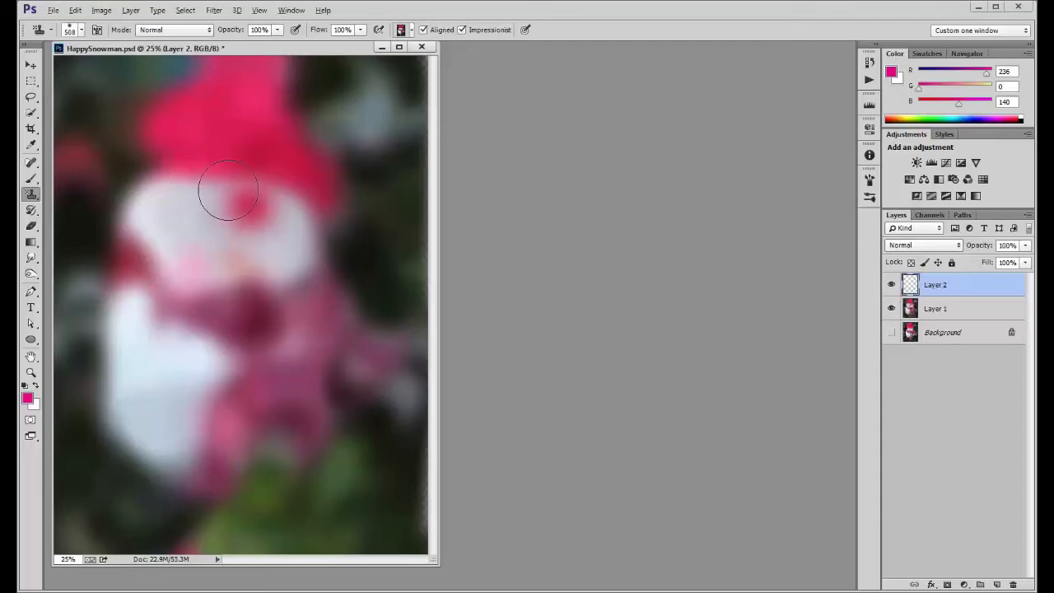
left_click_drag(228, 190, 206, 190)
mouse_move(200, 137)
left_mouse_down()
mouse_move(242, 132)
mouse_move(205, 158)
mouse_move(220, 75)
mouse_move(211, 119)
mouse_move(285, 180)
mouse_move(321, 173)
mouse_move(292, 128)
mouse_move(140, 151)
mouse_move(231, 149)
mouse_move(231, 220)
mouse_move(185, 217)
mouse_move(269, 256)
mouse_move(175, 204)
mouse_move(154, 237)
mouse_move(260, 261)
mouse_move(266, 211)
mouse_move(170, 197)
mouse_move(115, 209)
mouse_move(256, 268)
mouse_move(197, 212)
mouse_move(180, 209)
mouse_move(293, 233)
mouse_move(294, 256)
mouse_move(136, 246)
mouse_move(200, 294)
mouse_move(239, 258)
mouse_move(228, 285)
mouse_move(169, 296)
mouse_move(324, 334)
mouse_move(283, 373)
mouse_move(302, 334)
mouse_move(235, 404)
mouse_move(267, 376)
mouse_move(291, 332)
mouse_move(323, 339)
mouse_move(304, 312)
mouse_move(350, 356)
mouse_move(411, 363)
left_mouse_up()
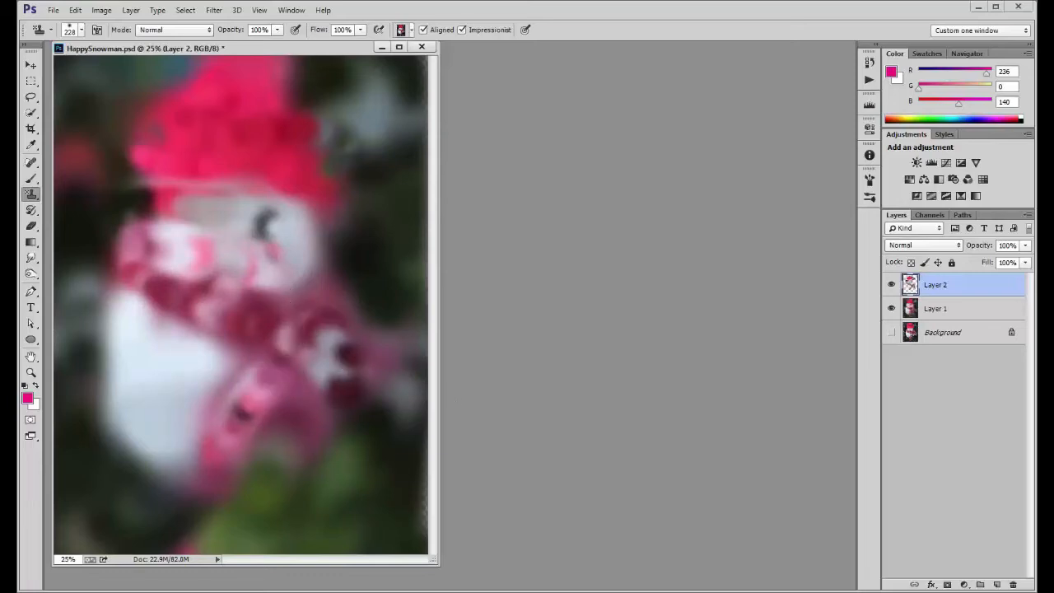
Add another layer and paint finer detail over the snowman's face and hat with a 92 px brush
left_click(999, 584)
left_click_drag(175, 175, 165, 178)
mouse_move(216, 225)
left_mouse_down()
mouse_move(179, 224)
mouse_move(174, 207)
mouse_move(222, 250)
mouse_move(280, 267)
mouse_move(254, 224)
left_mouse_up()
mouse_move(228, 212)
left_mouse_down()
mouse_move(216, 244)
mouse_move(212, 221)
mouse_move(245, 211)
mouse_move(202, 219)
mouse_move(229, 215)
mouse_move(207, 204)
mouse_move(221, 239)
mouse_move(169, 266)
mouse_move(289, 269)
mouse_move(260, 235)
mouse_move(271, 217)
mouse_move(323, 223)
mouse_move(290, 258)
mouse_move(303, 248)
mouse_move(289, 232)
mouse_move(289, 252)
mouse_move(208, 215)
mouse_move(154, 218)
mouse_move(155, 255)
mouse_move(256, 286)
mouse_move(265, 251)
mouse_move(202, 247)
mouse_move(289, 256)
mouse_move(167, 235)
mouse_move(197, 208)
mouse_move(271, 216)
mouse_move(243, 236)
mouse_move(289, 238)
mouse_move(279, 220)
mouse_move(279, 277)
mouse_move(220, 275)
mouse_move(206, 269)
mouse_move(278, 281)
mouse_move(314, 250)
mouse_move(308, 269)
mouse_move(284, 279)
mouse_move(302, 240)
mouse_move(273, 221)
mouse_move(155, 224)
mouse_move(211, 271)
mouse_move(256, 282)
mouse_move(290, 274)
mouse_move(311, 253)
left_mouse_up()
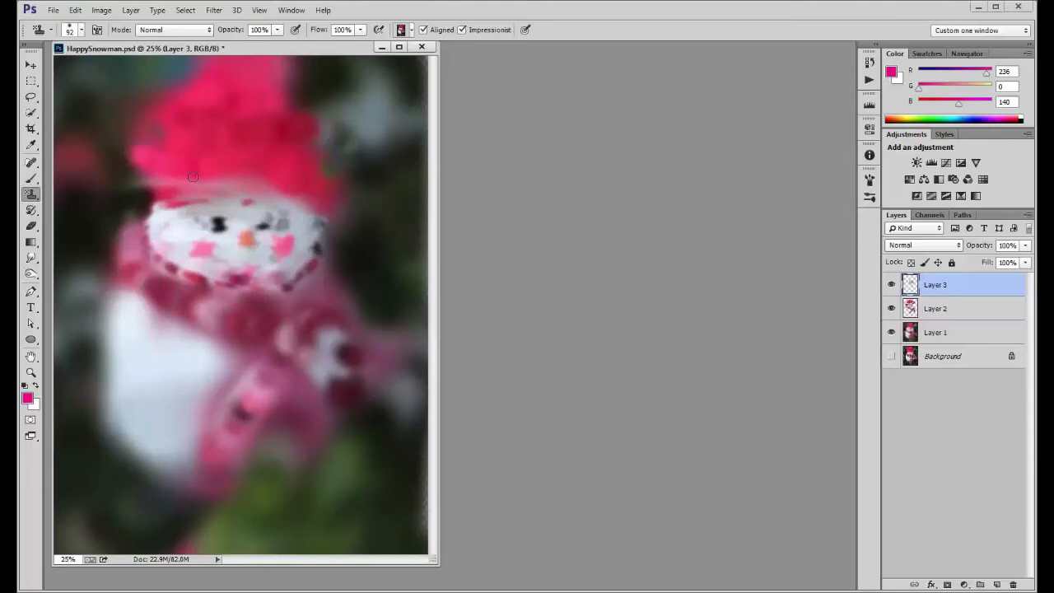
mouse_move(193, 176)
left_mouse_down()
mouse_move(142, 199)
mouse_move(194, 201)
mouse_move(169, 196)
mouse_move(153, 179)
mouse_move(274, 194)
mouse_move(266, 203)
mouse_move(282, 234)
mouse_move(190, 171)
mouse_move(326, 222)
mouse_move(287, 203)
mouse_move(132, 173)
mouse_move(192, 161)
mouse_move(138, 209)
mouse_move(129, 153)
mouse_move(277, 153)
mouse_move(268, 149)
mouse_move(228, 144)
mouse_move(314, 199)
mouse_move(269, 204)
mouse_move(289, 164)
mouse_move(313, 194)
mouse_move(323, 234)
left_mouse_up()
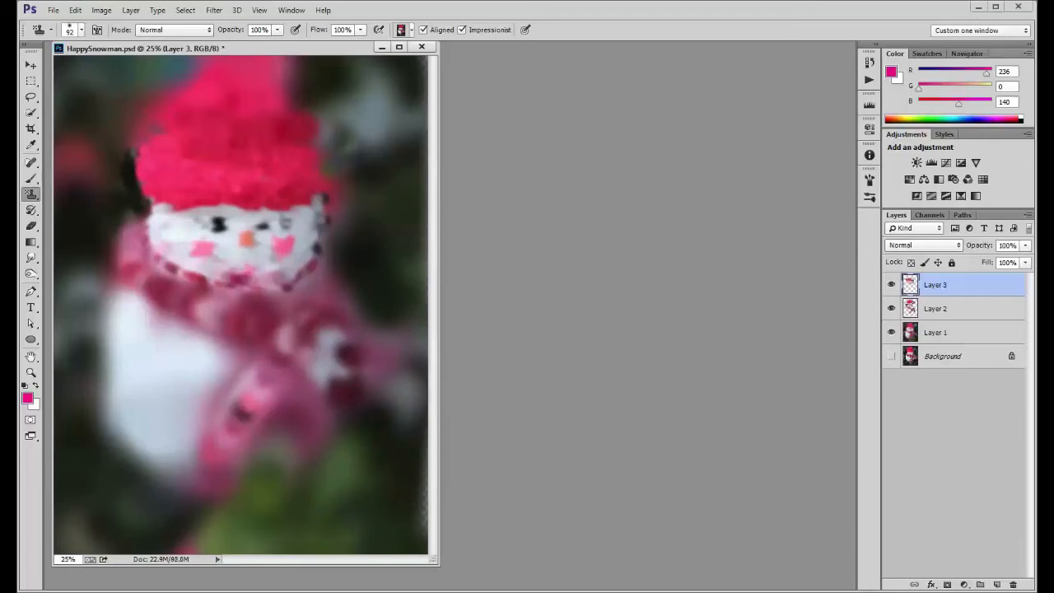
Add a fourth paint layer and dab in the snowman's facial details, including the eyes, cheeks, nose and mouth
left_click(998, 584)
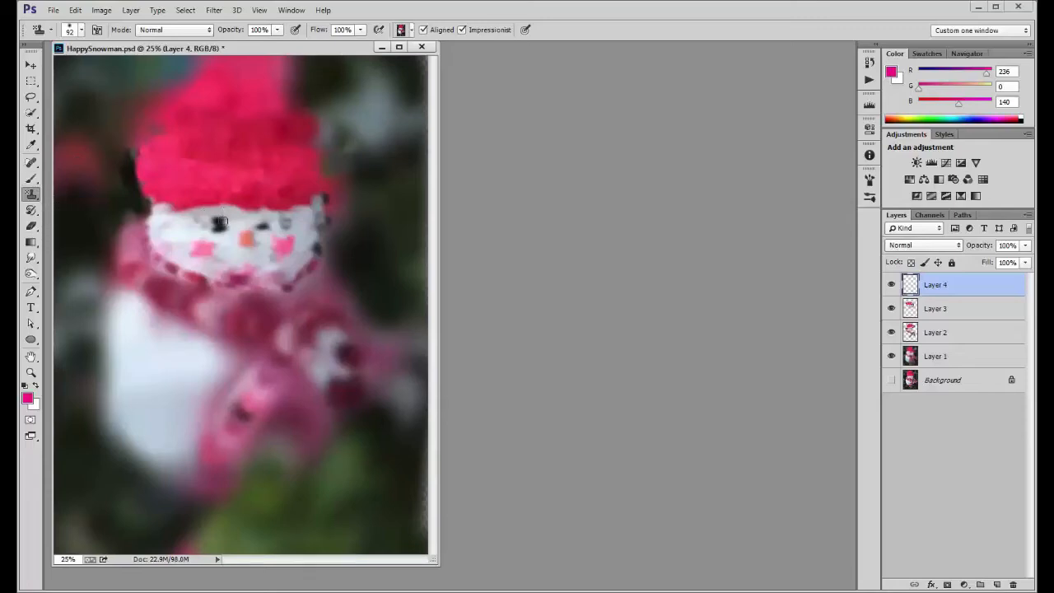
left_click_drag(220, 222, 221, 226)
mouse_move(302, 227)
left_mouse_down()
mouse_move(275, 221)
mouse_move(306, 224)
left_mouse_up()
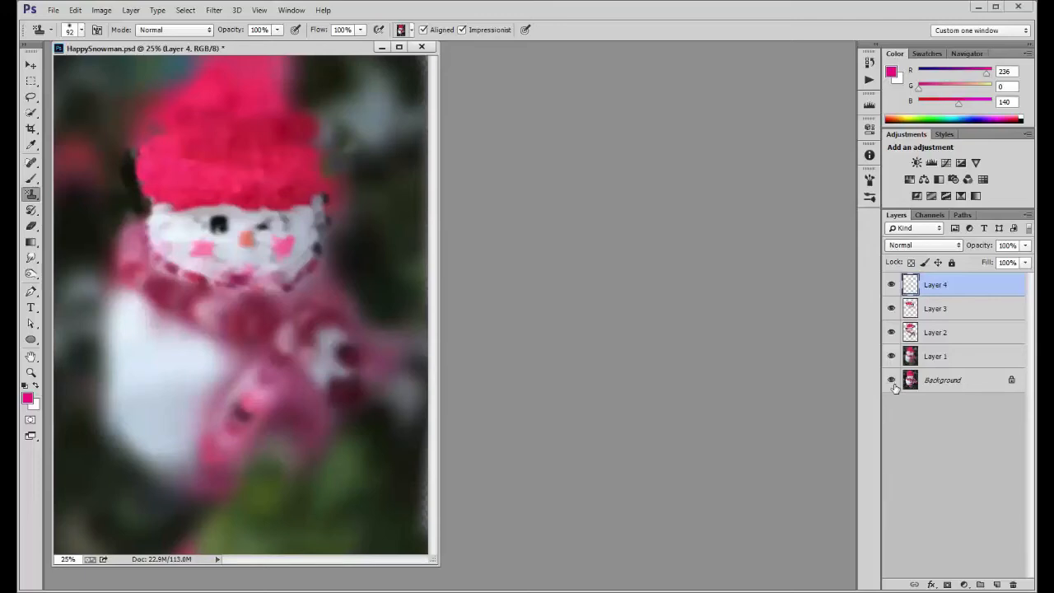
Compare the Layer 4 details with the original photo by toggling the visibility of Layers 1 to 3 and the Background
left_click_drag(891, 308, 893, 358)
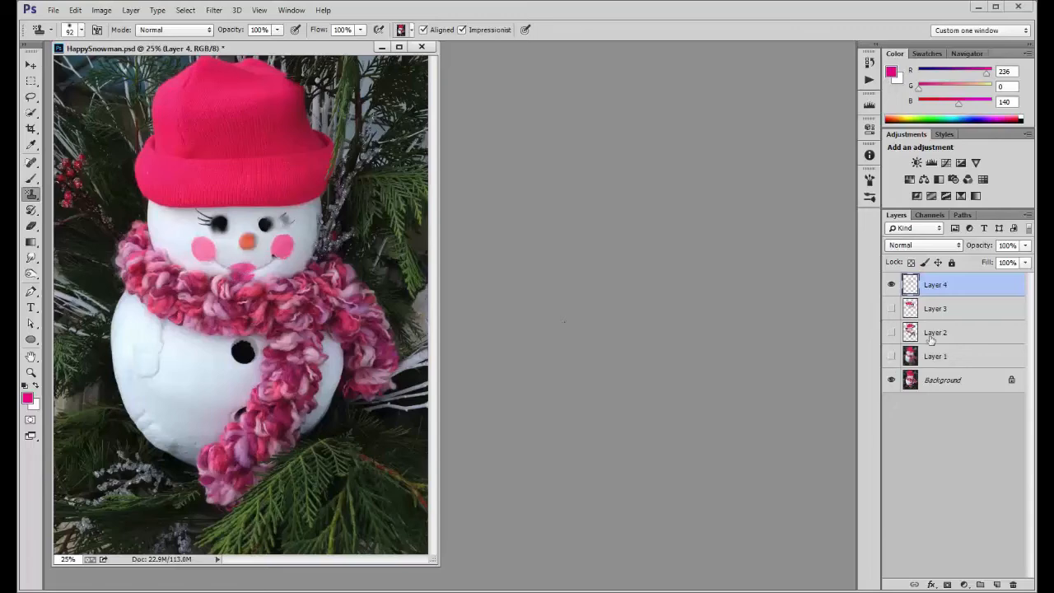
left_click_drag(891, 308, 888, 377)
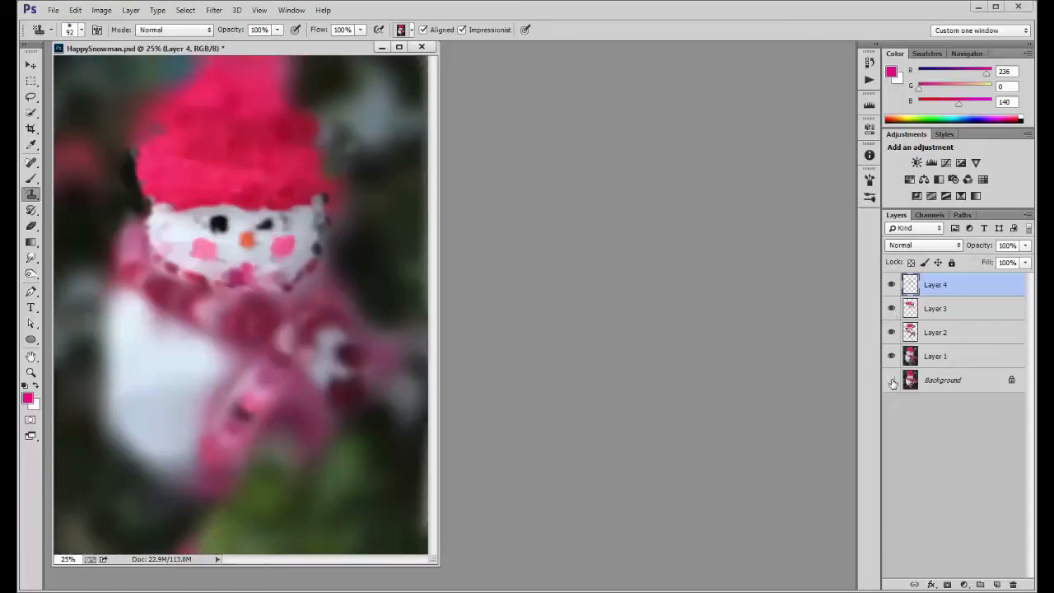
left_click(891, 380)
Browse the brush presets and choose the Scattered Daisies brush for the Pattern Stamp
left_click(80, 30)
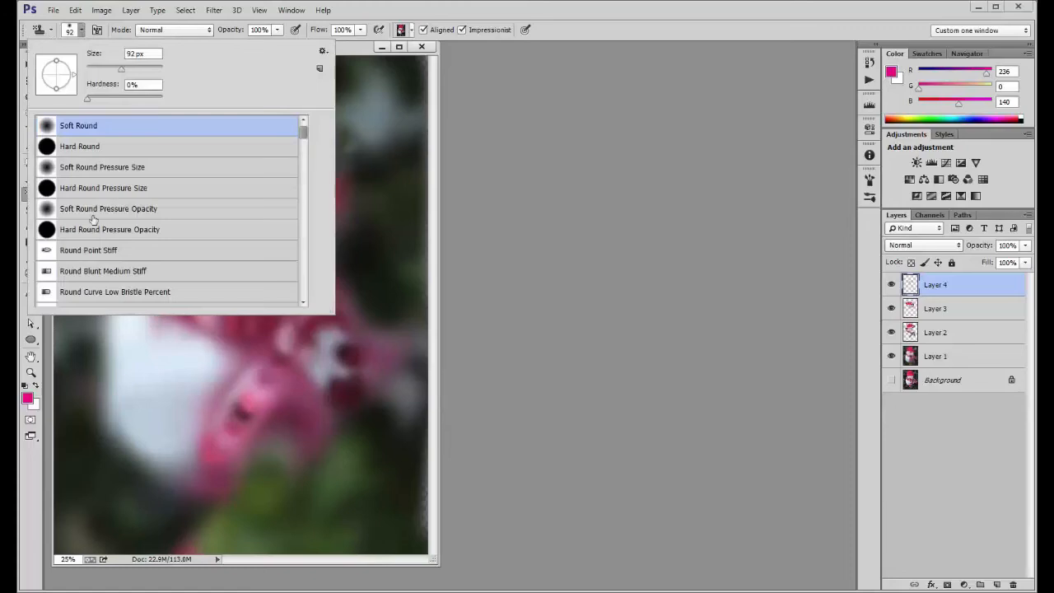
scroll(94, 264, "down", 3)
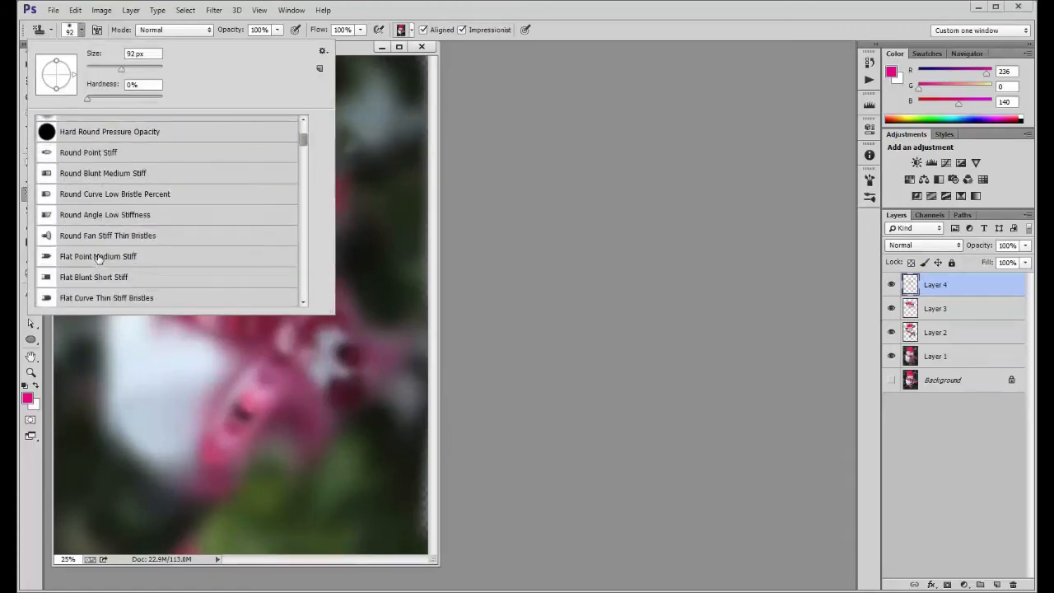
scroll(98, 259, "down", 1)
left_click_drag(304, 149, 302, 248)
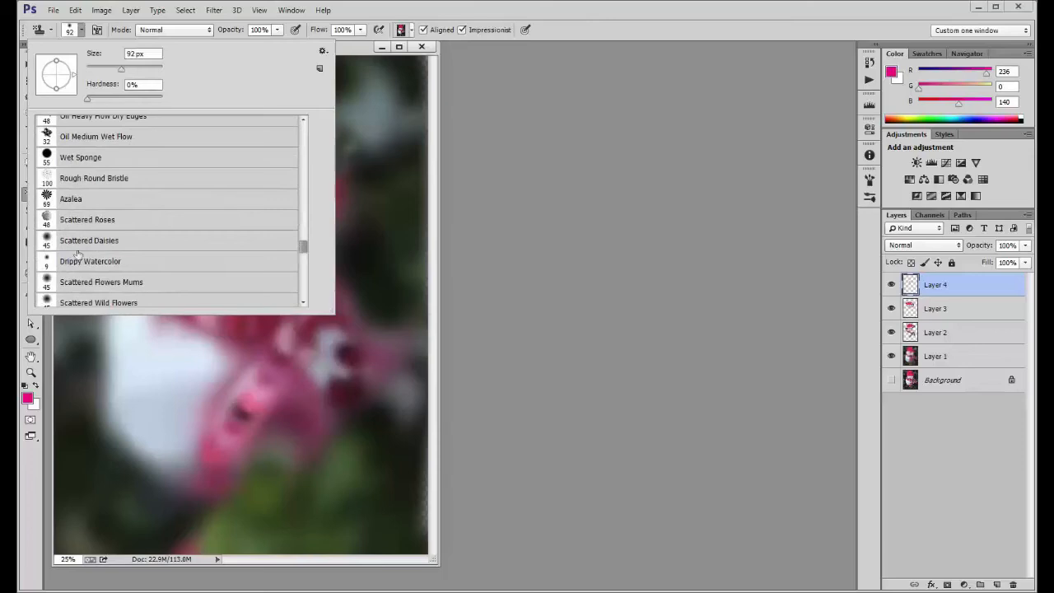
left_click(92, 242)
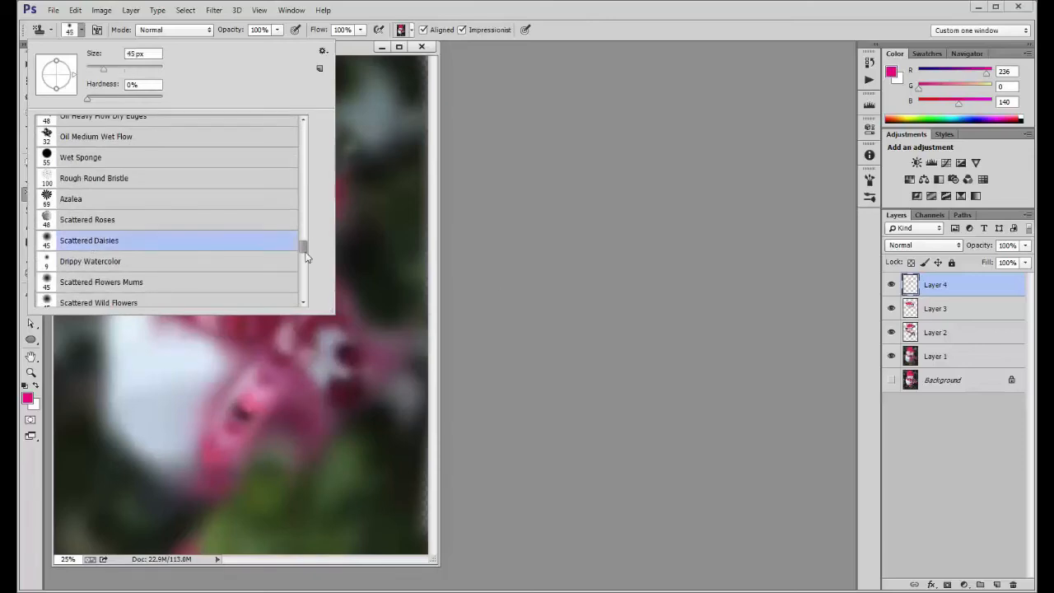
Add a new layer directly above Layer 3 and stamp enlarged Scattered Daisies texture over the snowman's face edges, scarf, body and background
left_click(962, 314)
left_click(962, 313)
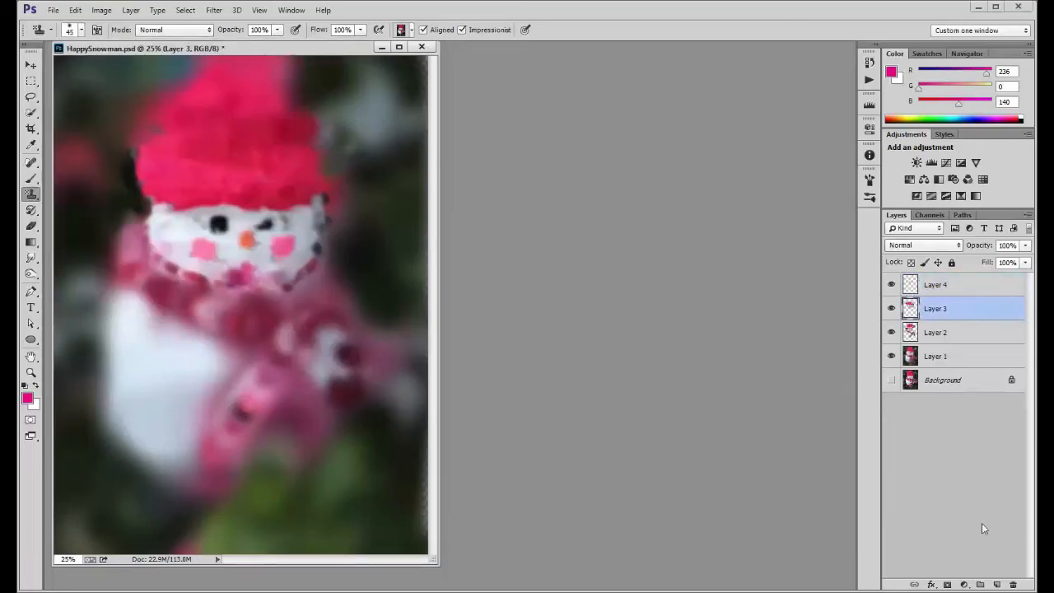
left_click(996, 584)
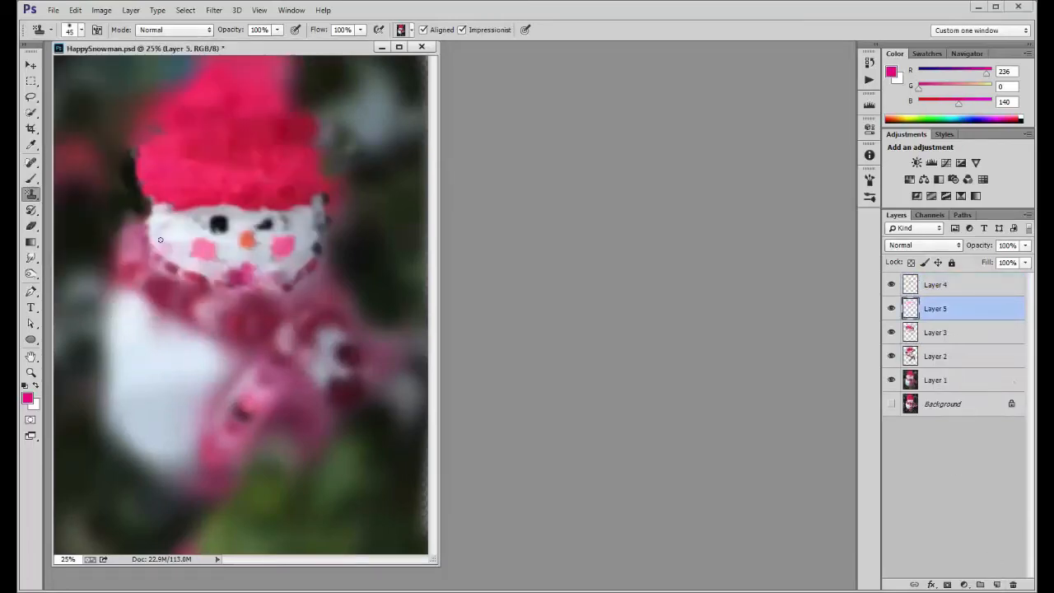
mouse_move(181, 253)
left_mouse_down()
mouse_move(209, 253)
mouse_move(173, 240)
mouse_move(304, 246)
mouse_move(269, 122)
mouse_move(245, 109)
mouse_move(225, 62)
mouse_move(140, 134)
mouse_move(186, 331)
mouse_move(166, 460)
mouse_move(379, 379)
mouse_move(385, 80)
mouse_move(196, 58)
mouse_move(117, 66)
mouse_move(74, 219)
mouse_move(99, 453)
mouse_move(119, 512)
mouse_move(166, 310)
mouse_move(362, 531)
mouse_move(403, 459)
mouse_move(425, 105)
mouse_move(328, 74)
mouse_move(175, 68)
mouse_move(426, 159)
mouse_move(239, 316)
mouse_move(192, 434)
mouse_move(165, 298)
mouse_move(191, 294)
mouse_move(199, 337)
mouse_move(174, 341)
mouse_move(287, 455)
mouse_move(402, 474)
mouse_move(370, 464)
left_mouse_up()
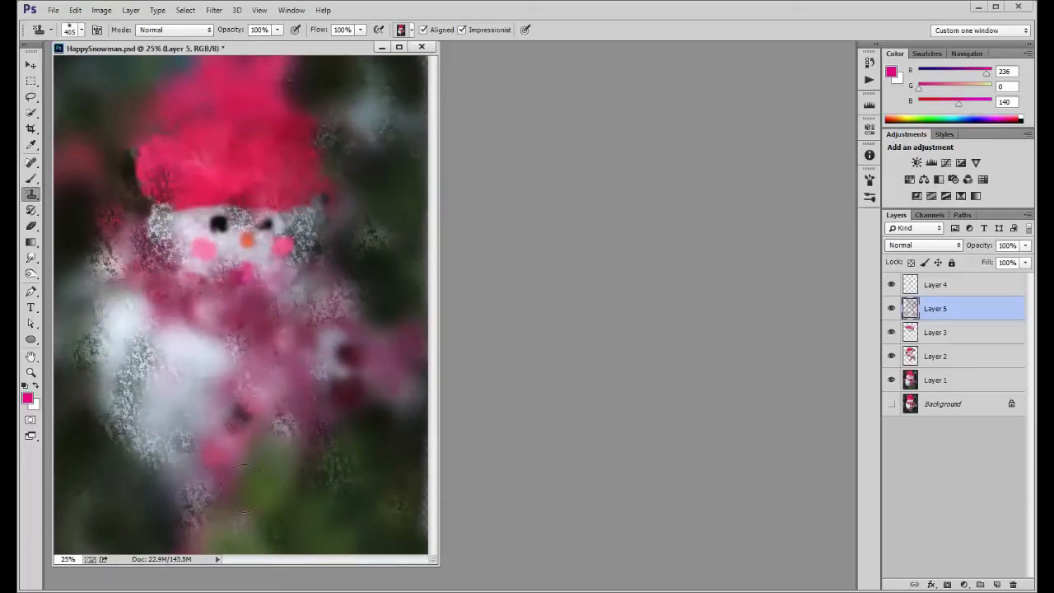
mouse_move(243, 488)
left_mouse_down()
mouse_move(278, 511)
mouse_move(318, 306)
mouse_move(371, 150)
left_mouse_up()
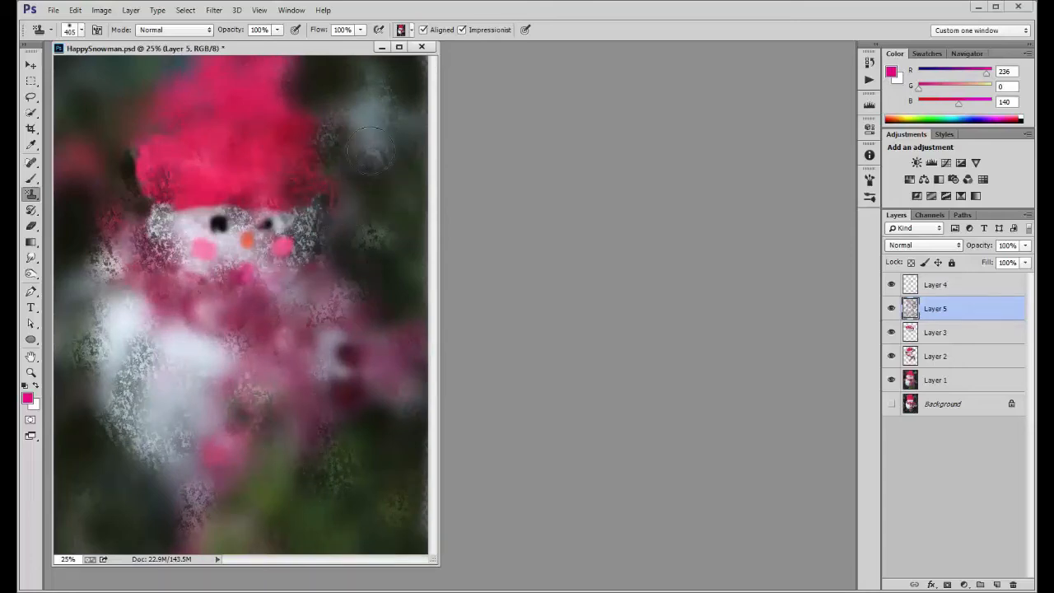
left_click(32, 291)
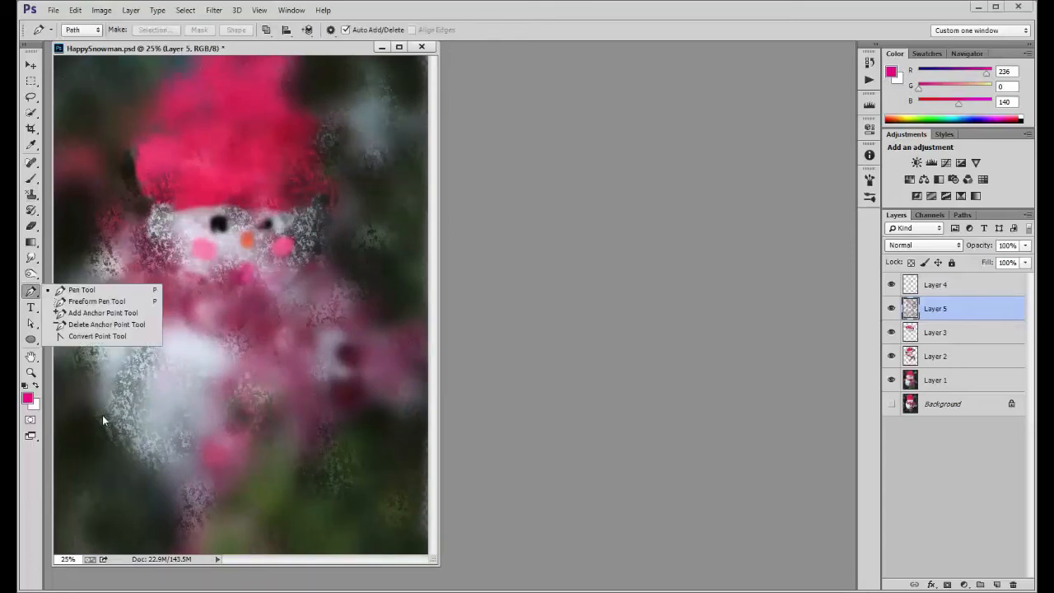
mouse_move(129, 403)
left_mouse_down()
mouse_move(92, 460)
mouse_move(100, 473)
left_mouse_up()
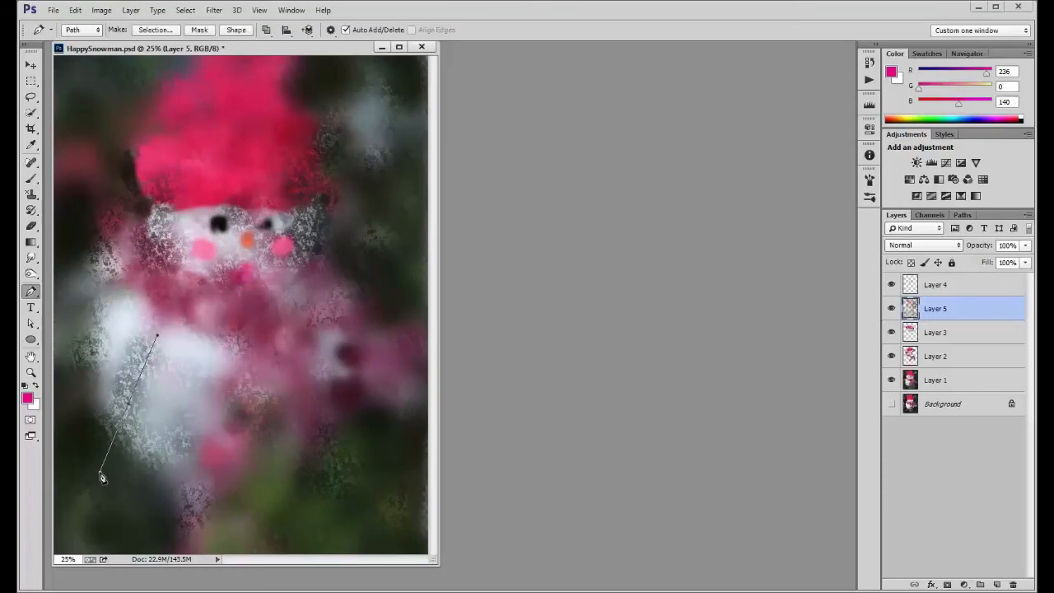
key("ctrl+z")
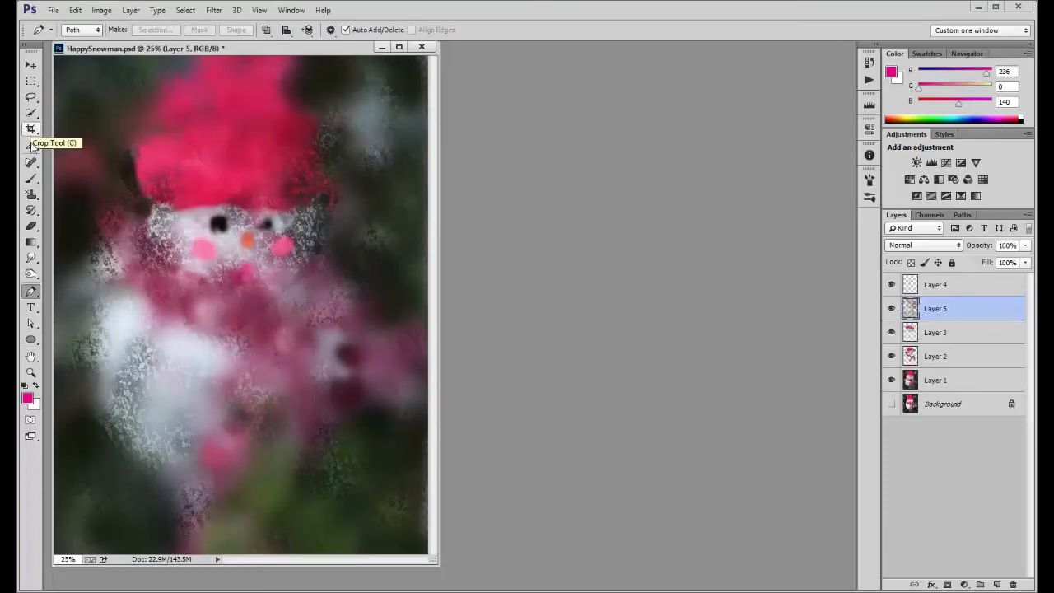
Return to the Pattern Stamp tool and paint more scattered texture over the snowman's body, scarf and lower background on Layer 5
left_click(31, 195)
mouse_move(100, 392)
left_mouse_down()
mouse_move(182, 384)
mouse_move(57, 301)
mouse_move(61, 291)
mouse_move(126, 443)
mouse_move(113, 472)
mouse_move(239, 482)
mouse_move(233, 474)
mouse_move(291, 462)
mouse_move(338, 480)
mouse_move(385, 458)
mouse_move(387, 476)
mouse_move(336, 513)
mouse_move(256, 522)
mouse_move(347, 421)
mouse_move(369, 344)
mouse_move(259, 351)
mouse_move(166, 415)
mouse_move(201, 350)
mouse_move(124, 314)
mouse_move(110, 406)
mouse_move(137, 410)
mouse_move(161, 435)
mouse_move(119, 499)
mouse_move(229, 499)
mouse_move(320, 432)
left_mouse_up()
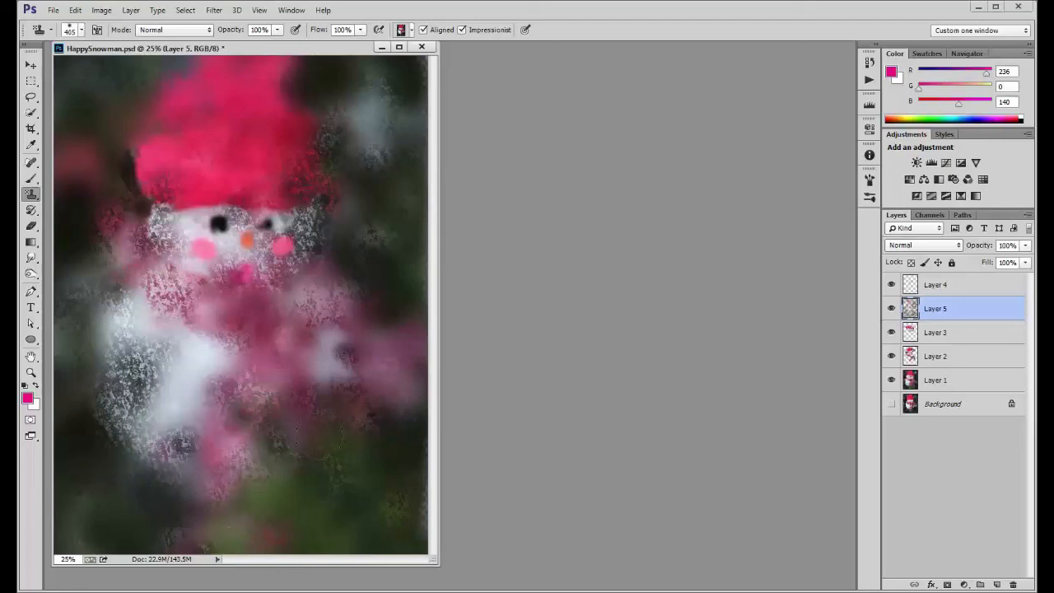